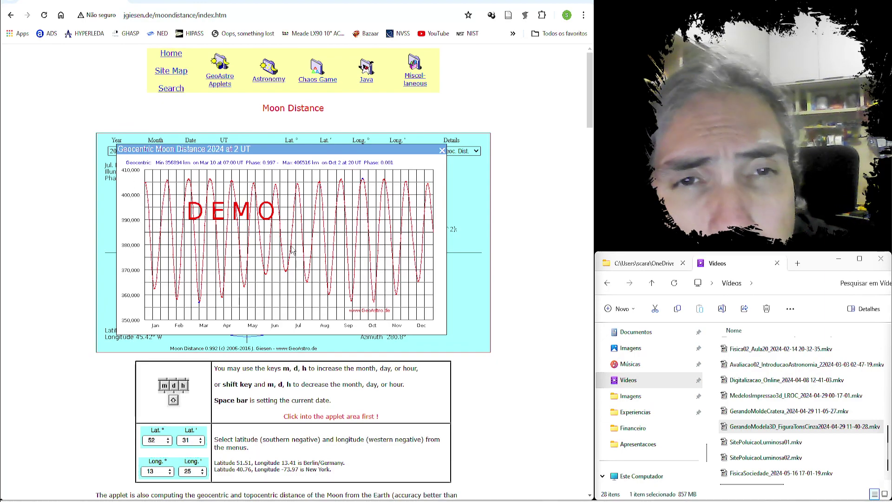
Close the geocentric chart, draw the heliocentric Moon distance chart for 2024, and close it after viewing.
{"action": "left_click", "coordinate": [441, 153]}
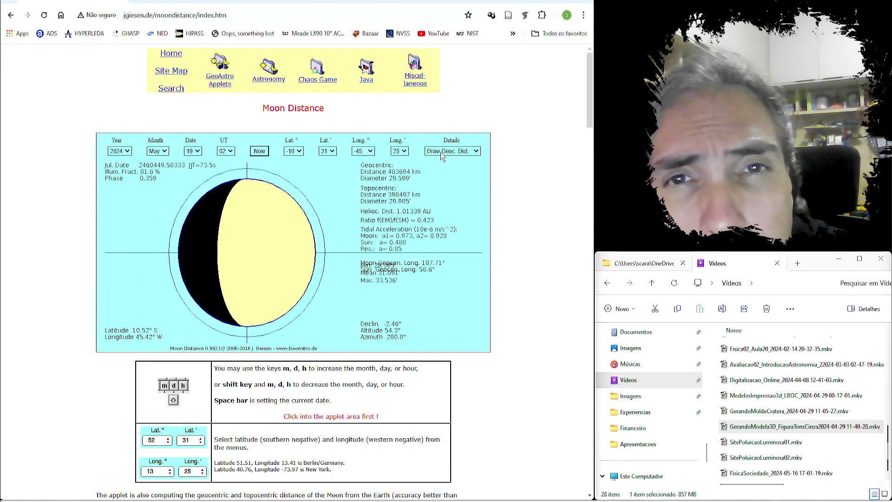
{"action": "left_click", "coordinate": [477, 151]}
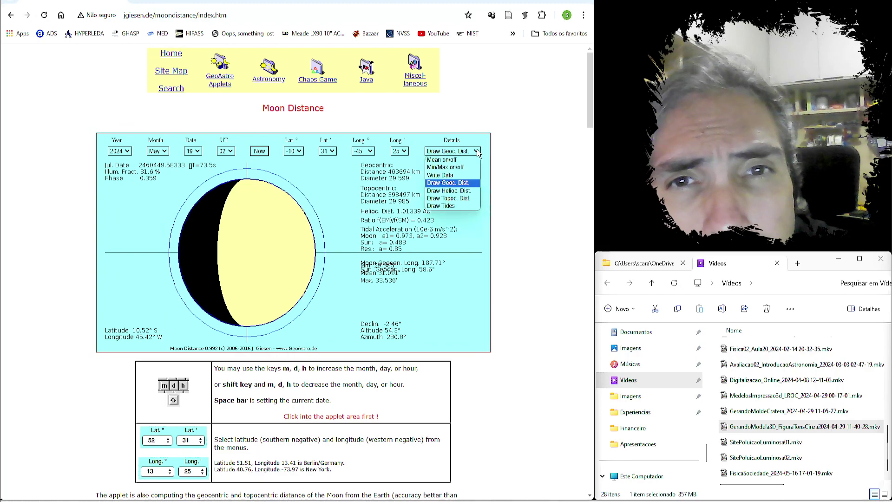
{"action": "left_click", "coordinate": [469, 192]}
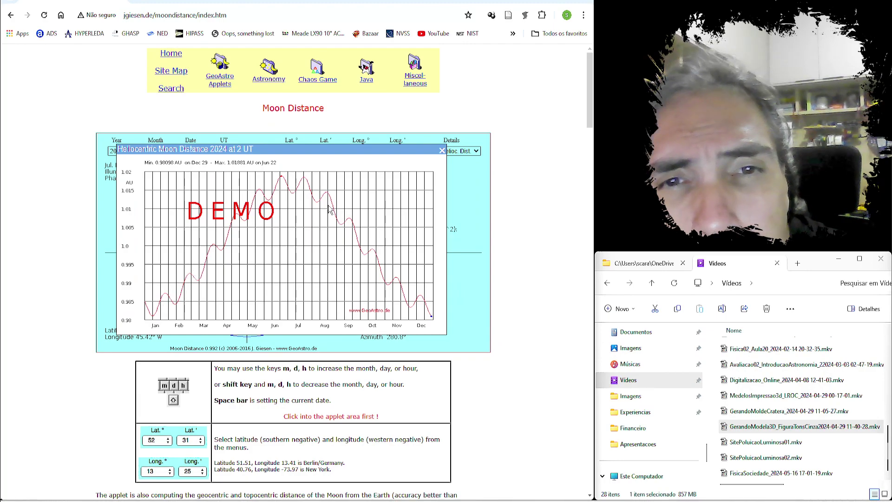
{"action": "left_click", "coordinate": [444, 150]}
Draw the topocentric Moon distance chart for May 2024 and close it after viewing.
{"action": "left_click", "coordinate": [476, 152]}
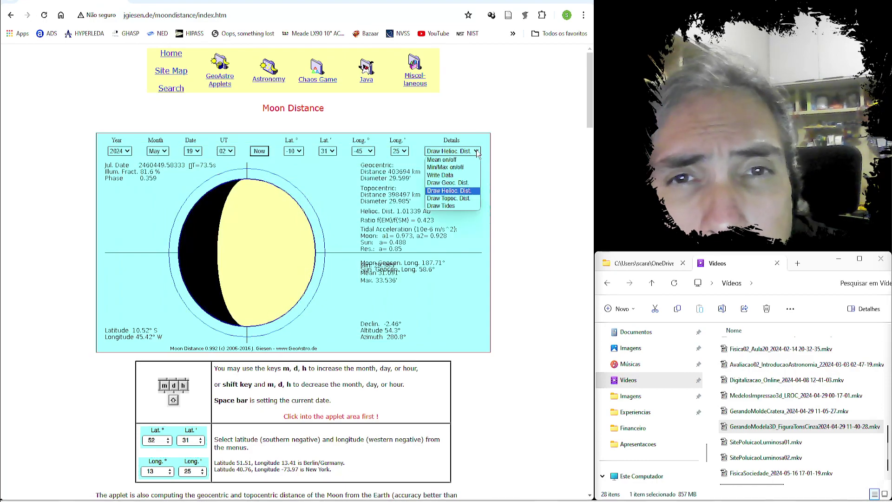
{"action": "left_click", "coordinate": [464, 205]}
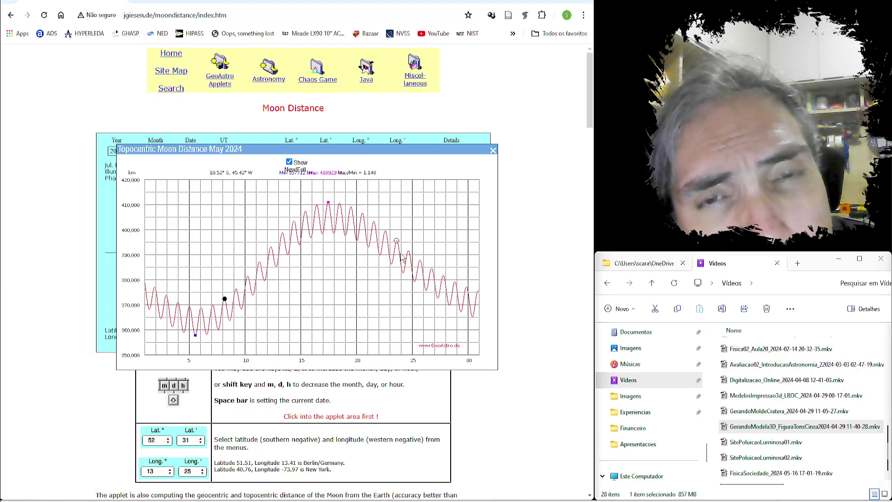
{"action": "left_click", "coordinate": [493, 150]}
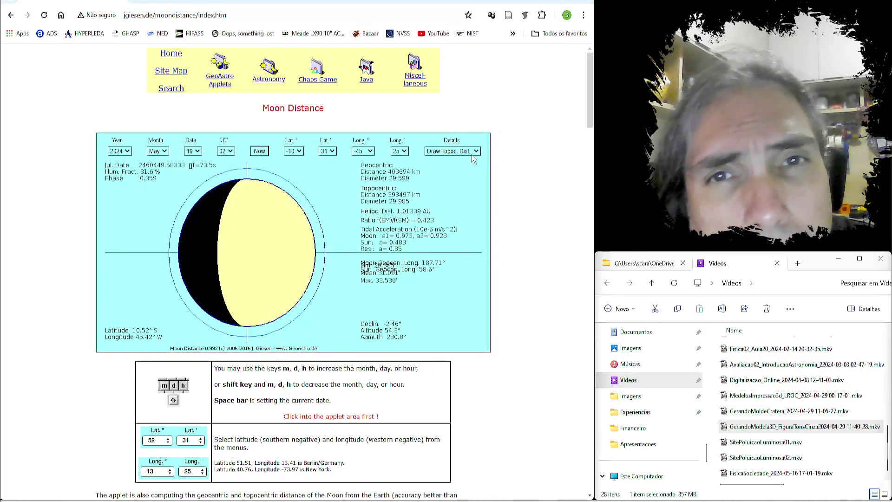
Write out the 2024 Moon distance data, examine the apogee/perigee list and the geocentric distance, angular size and phase columns, and close the data window.
{"action": "left_click", "coordinate": [478, 154]}
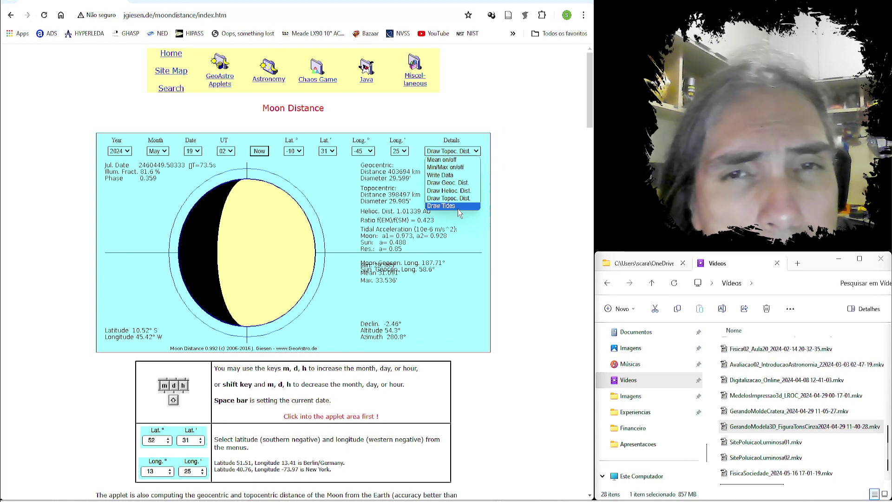
{"action": "left_click", "coordinate": [451, 175]}
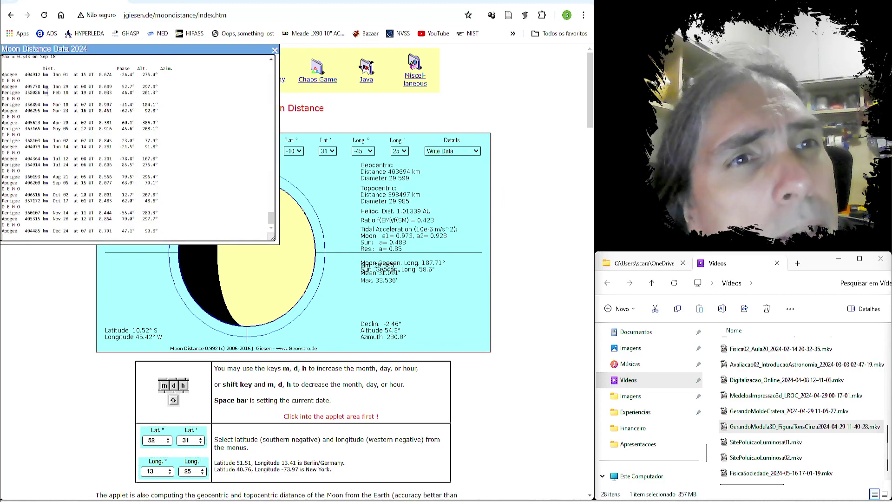
{"action": "left_click_drag", "start_coordinate": [132, 49], "coordinate": [214, 63]}
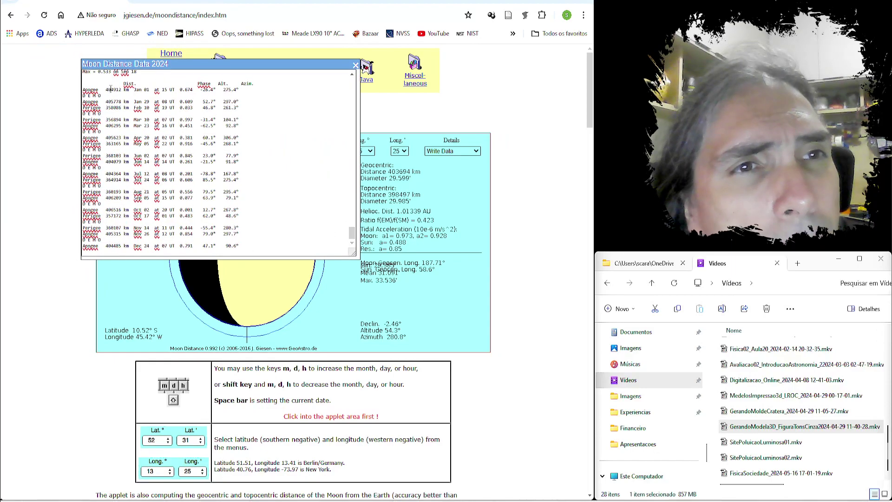
{"action": "left_click_drag", "start_coordinate": [85, 96], "coordinate": [107, 97]}
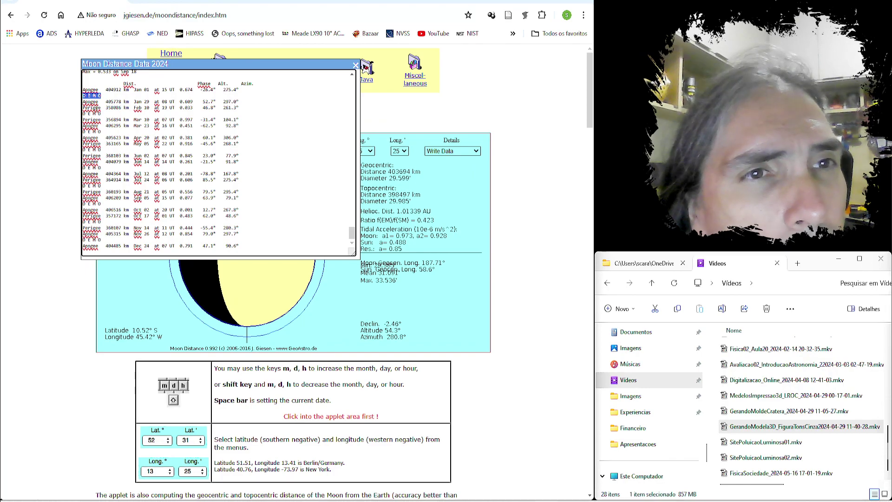
{"action": "left_click_drag", "start_coordinate": [351, 232], "coordinate": [345, 78]}
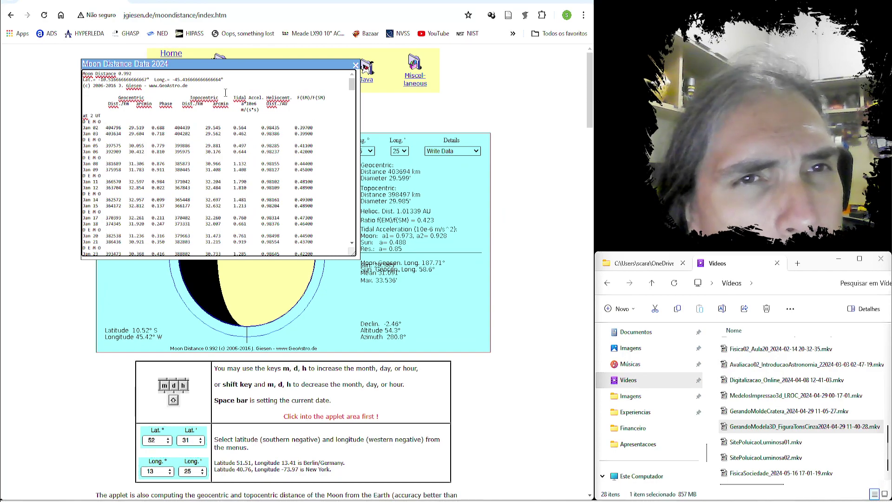
{"action": "double_click", "coordinate": [112, 127]}
{"action": "double_click", "coordinate": [135, 126]}
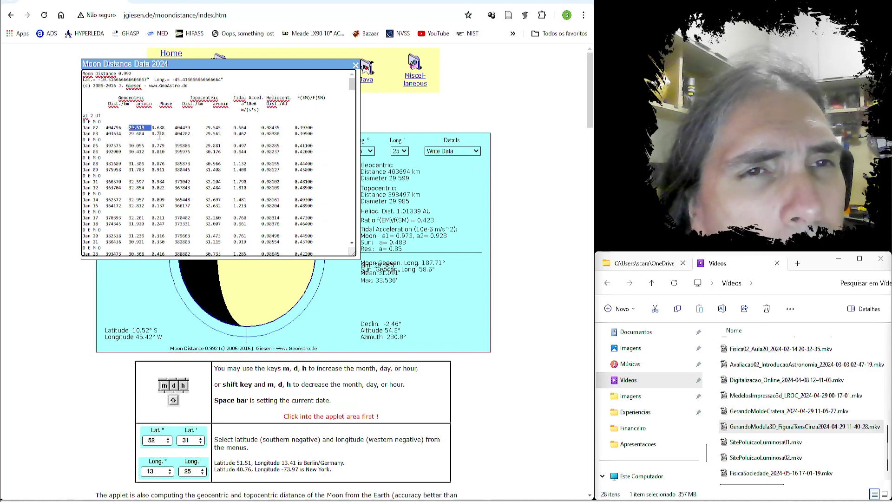
{"action": "double_click", "coordinate": [158, 128]}
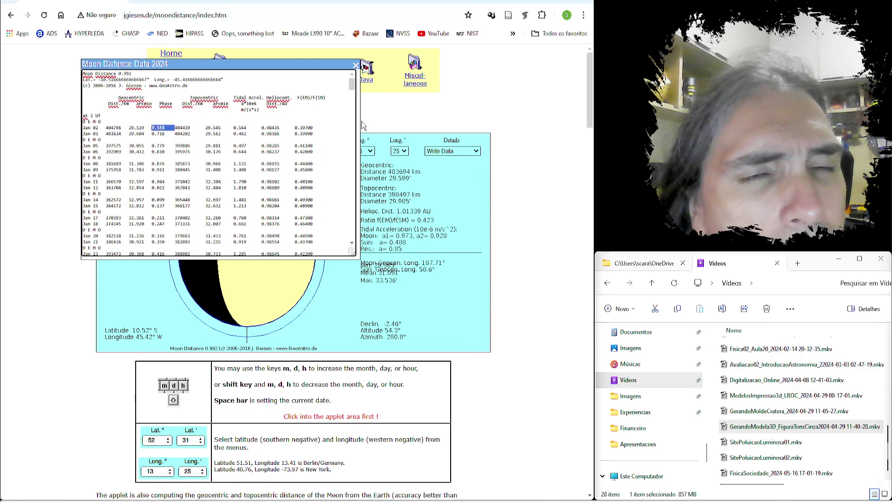
{"action": "left_click", "coordinate": [356, 65]}
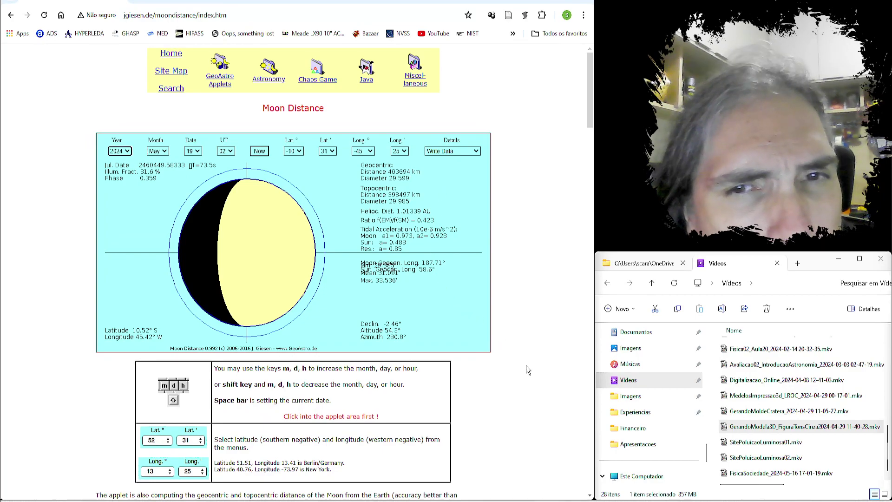
Read the page's Moon phase scale from first quarter to new Moon and return to the applet.
{"action": "left_click_drag", "start_coordinate": [588, 102], "coordinate": [590, 133]}
{"action": "left_click_drag", "start_coordinate": [114, 330], "coordinate": [166, 339]}
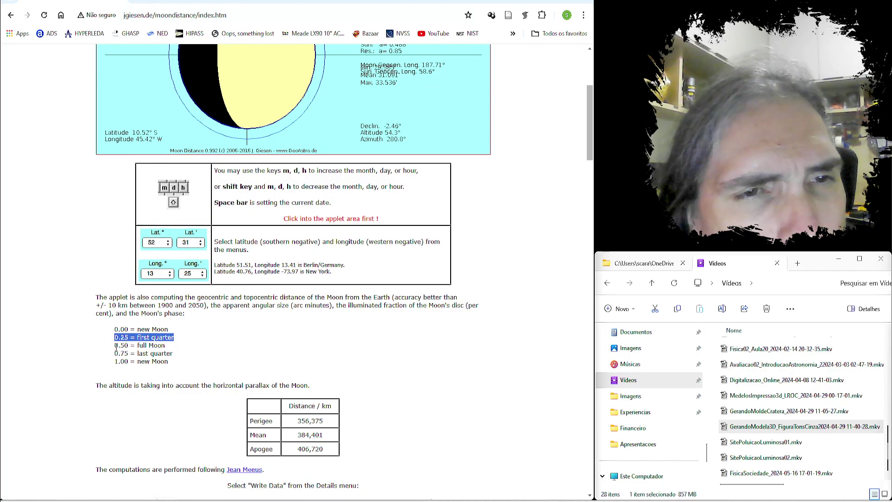
{"action": "left_click_drag", "start_coordinate": [116, 346], "coordinate": [173, 348]}
{"action": "left_click_drag", "start_coordinate": [116, 354], "coordinate": [185, 359]}
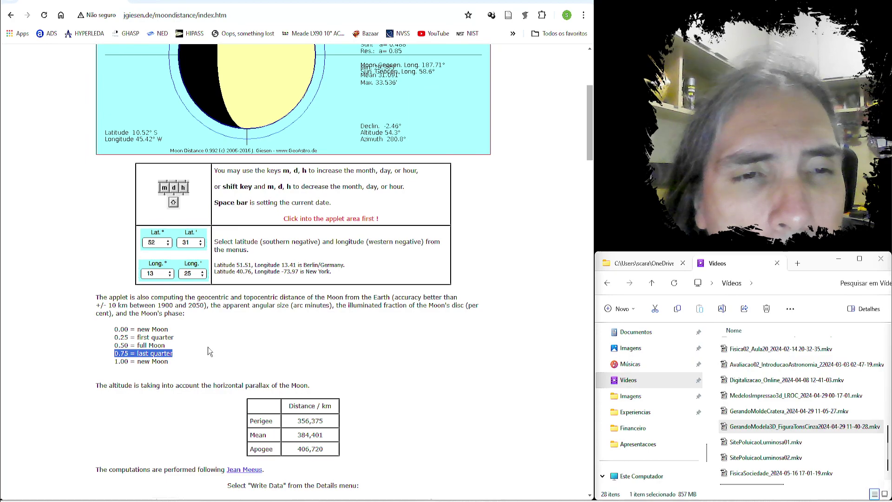
{"action": "left_click_drag", "start_coordinate": [116, 361], "coordinate": [223, 362]}
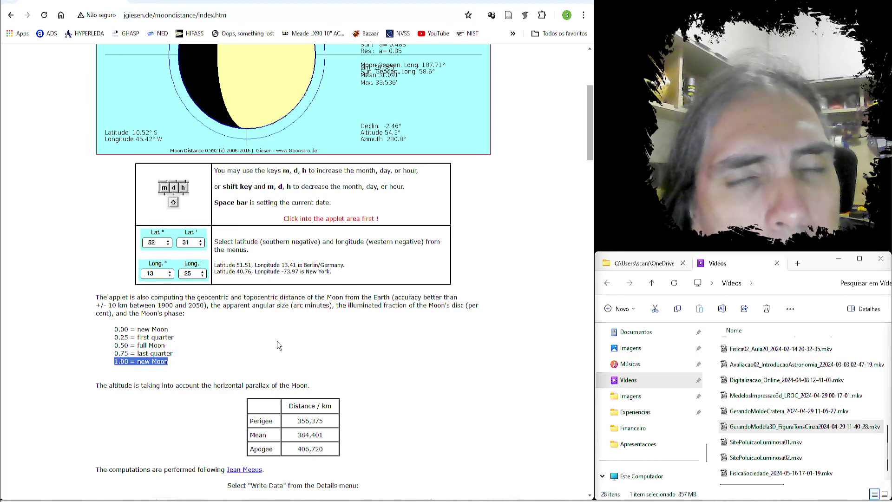
{"action": "left_click_drag", "start_coordinate": [588, 132], "coordinate": [571, 46]}
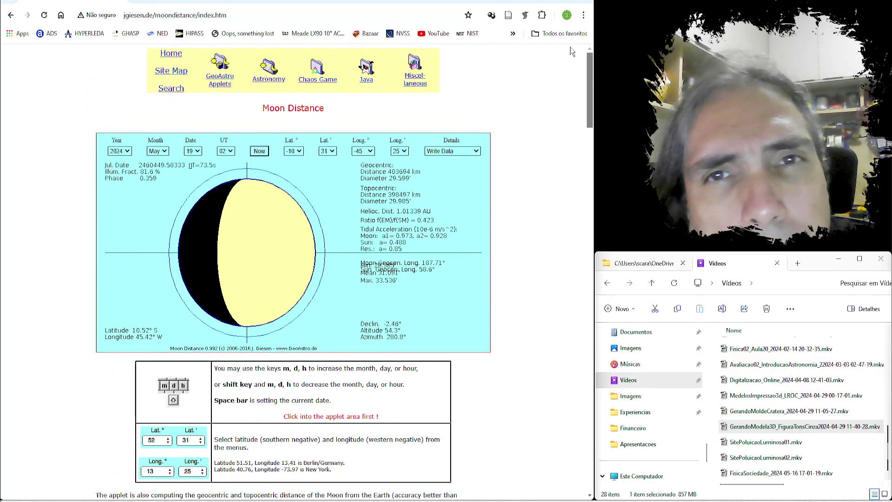
Toggle the Mean option, write out the 2024 Moon distance data again, and select all of its text.
{"action": "left_click", "coordinate": [473, 153]}
{"action": "left_click", "coordinate": [442, 159]}
{"action": "left_click", "coordinate": [465, 151]}
{"action": "left_click", "coordinate": [465, 175]}
{"action": "double_click", "coordinate": [148, 165]}
{"action": "key", "text": "ctrl+a"}
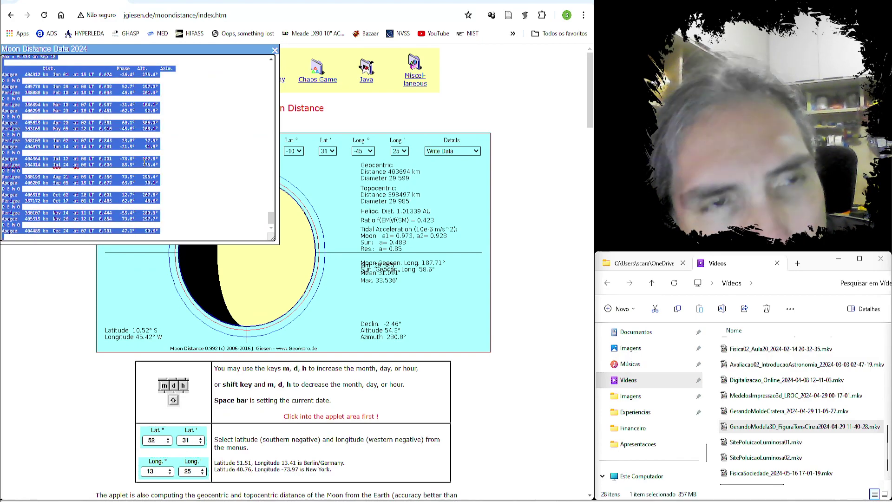
Switch to File Explorer and open the Temp folder on the Windows-SSD (C:) drive.
{"action": "left_click", "coordinate": [704, 446]}
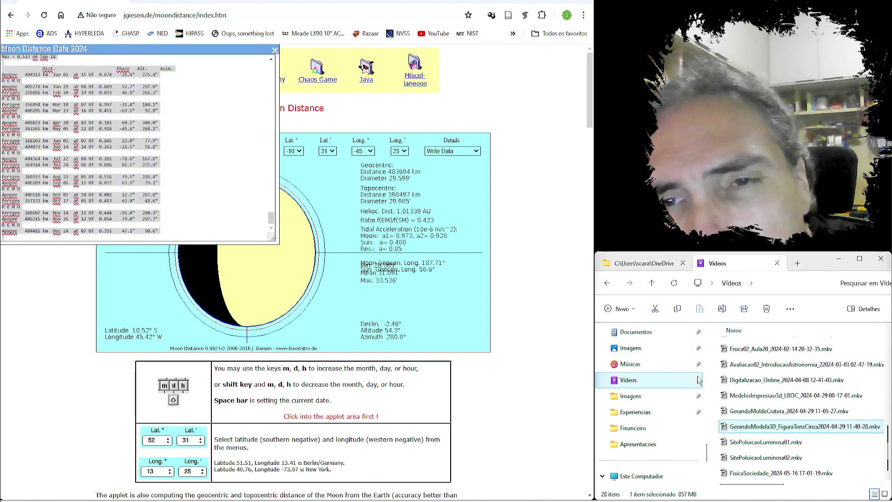
{"action": "left_click_drag", "start_coordinate": [706, 447], "coordinate": [684, 318]}
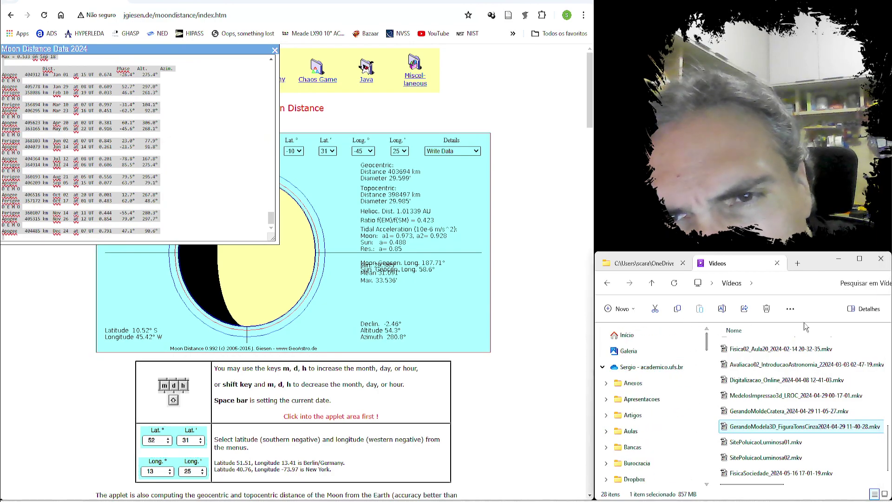
{"action": "left_click", "coordinate": [653, 368]}
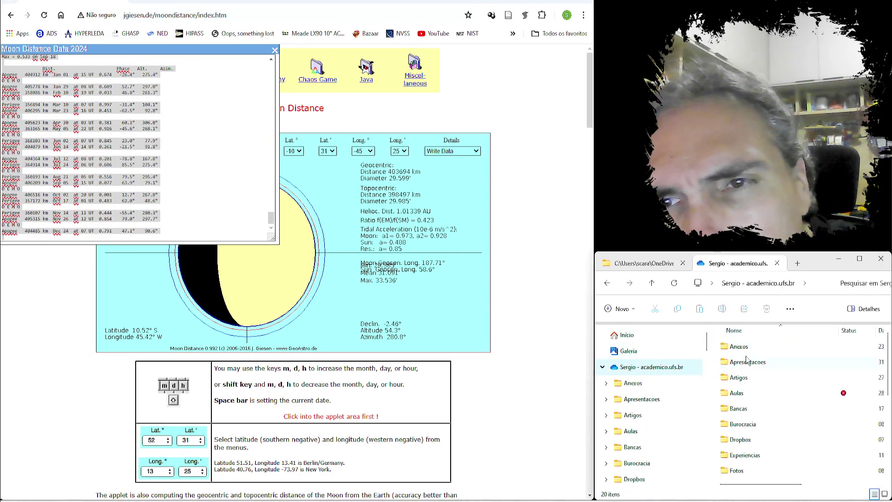
{"action": "left_click", "coordinate": [746, 378]}
{"action": "left_click", "coordinate": [751, 411]}
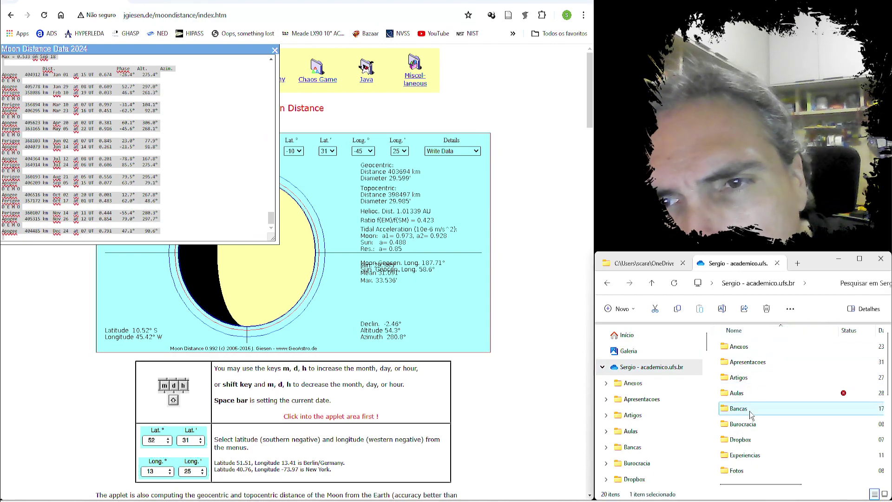
{"action": "scroll", "coordinate": [706, 348], "scroll_direction": "down", "scroll_amount": 5}
{"action": "scroll", "coordinate": [697, 400], "scroll_direction": "down", "scroll_amount": 10}
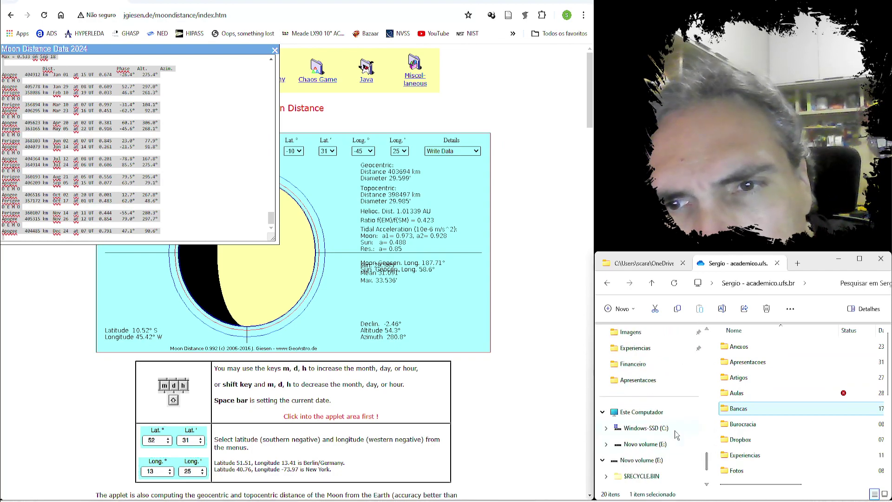
{"action": "left_click", "coordinate": [676, 433]}
{"action": "double_click", "coordinate": [749, 350]}
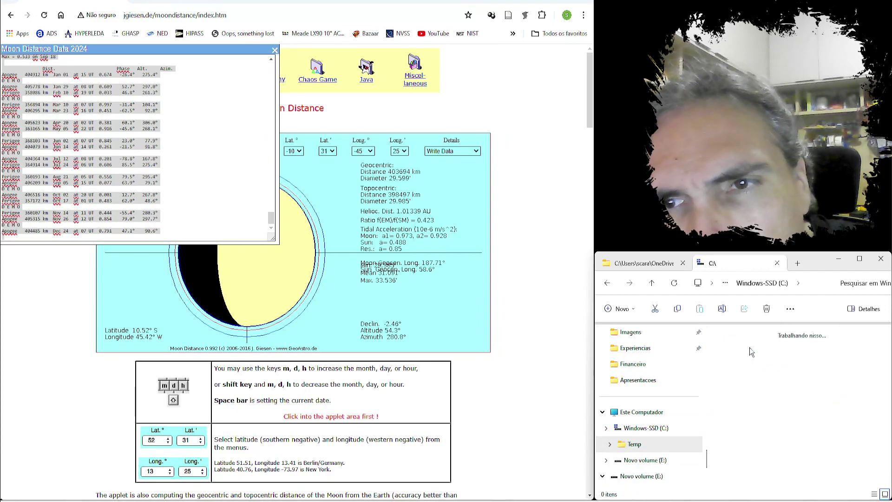
Create a folder named DadosLua inside Temp and open it.
{"action": "key", "text": "ctrl+shift+n"}
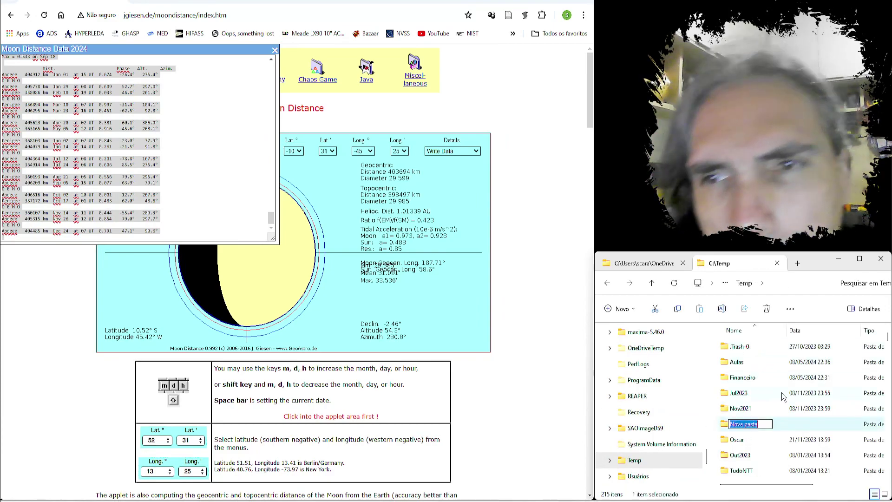
{"action": "type", "text": "DadosLua"}
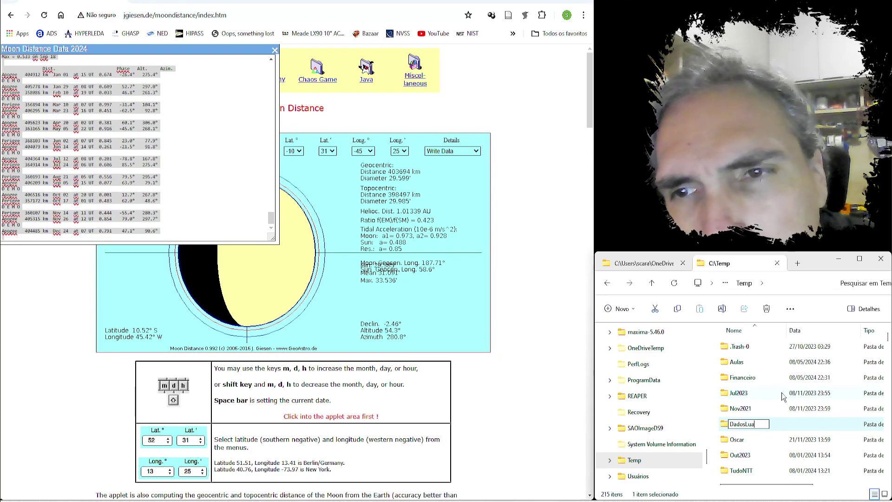
{"action": "key", "text": "Return"}
{"action": "key", "text": "Return"}
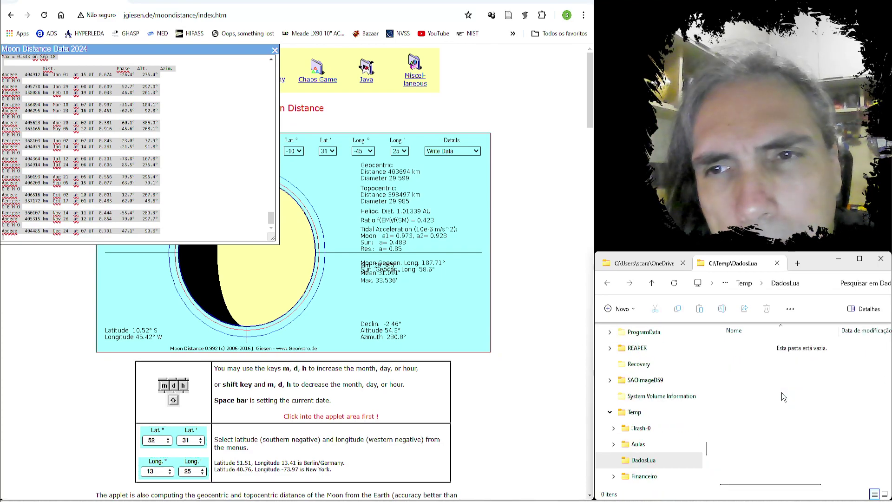
Create a text document named DadosLua.txt in the DadosLua folder and open it in Notepad++.
{"action": "right_click", "coordinate": [782, 392]}
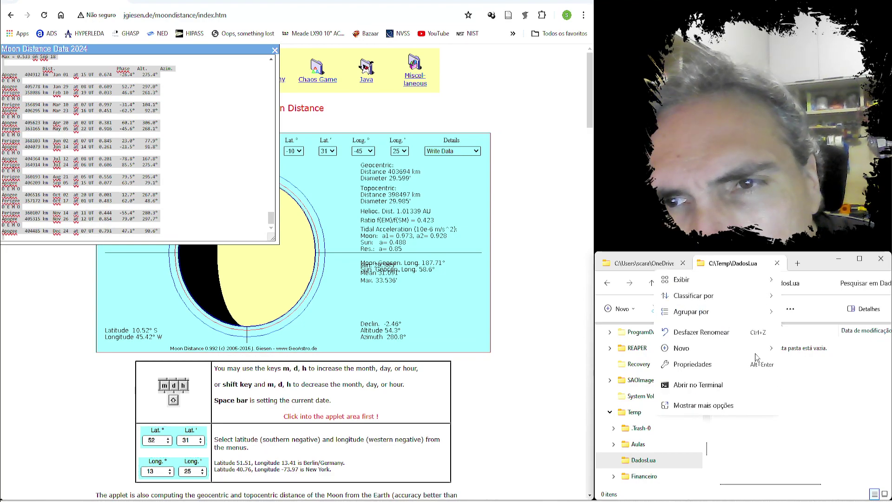
{"action": "mouse_move", "coordinate": [757, 351]}
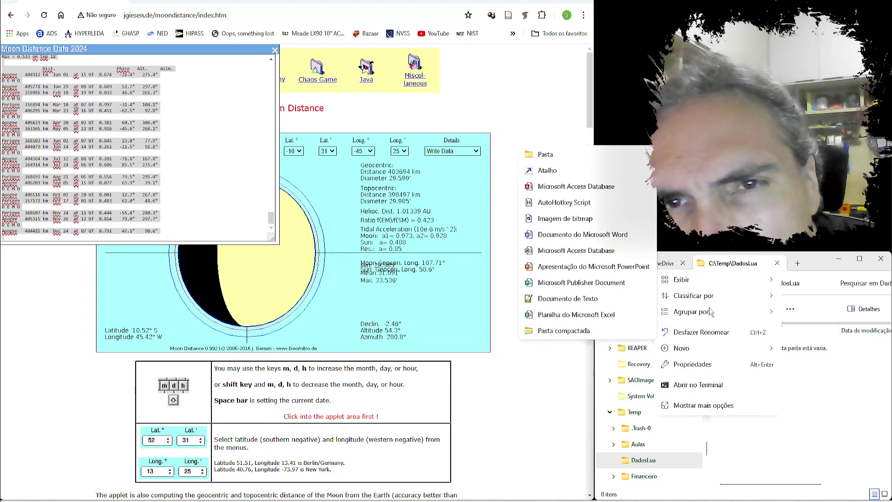
{"action": "left_click", "coordinate": [587, 300]}
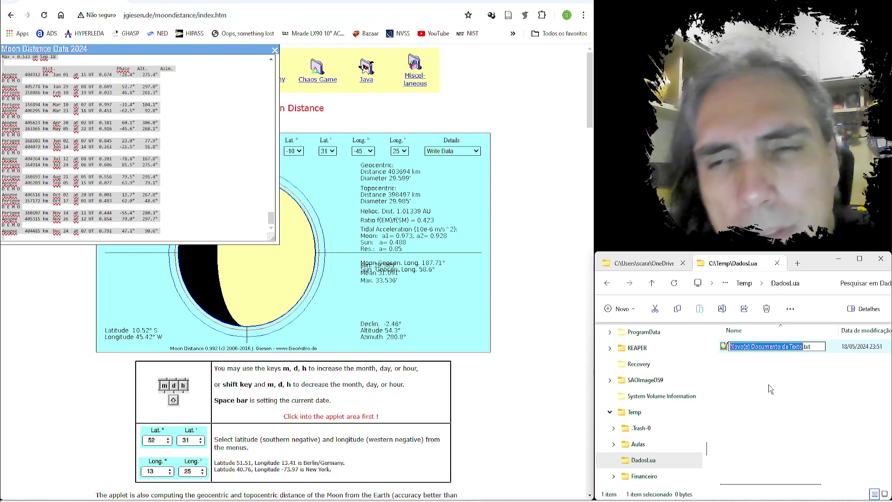
{"action": "type", "text": "Daods"}
{"action": "key", "text": "BackSpace"}
{"action": "key", "text": "BackSpace"}
{"action": "key", "text": "BackSpace"}
{"action": "key", "text": "BackSpace"}
{"action": "type", "text": "adosLua"}
{"action": "key", "text": "Escape"}
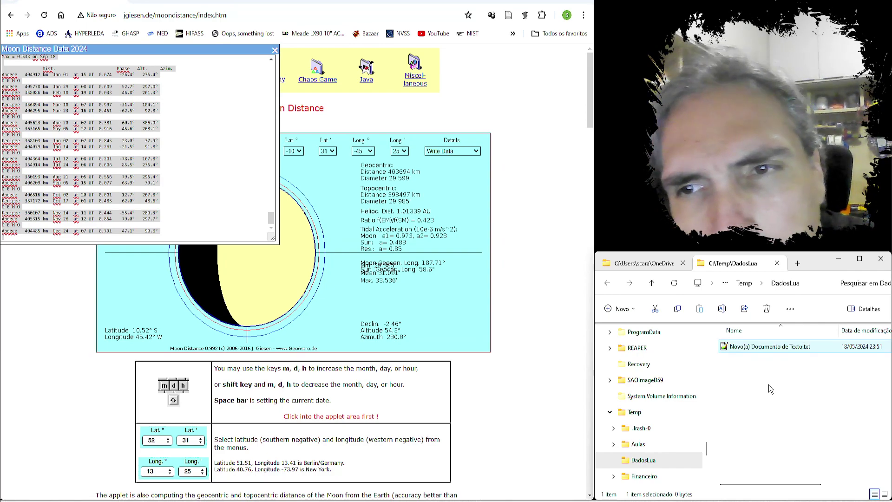
{"action": "double_click", "coordinate": [770, 346]}
Copy the entire Moon distance data text and paste it into the empty DadosLua.txt.
{"action": "left_click", "coordinate": [73, 136]}
{"action": "key", "text": "ctrl+a"}
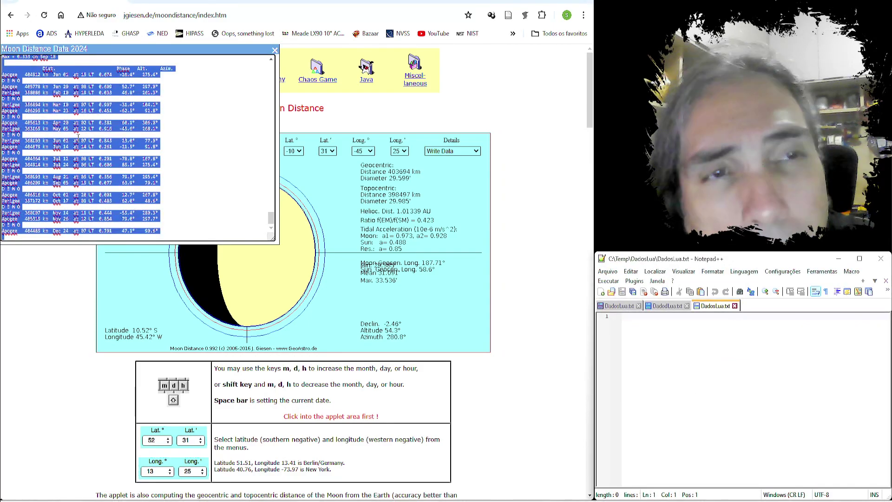
{"action": "left_click", "coordinate": [678, 388]}
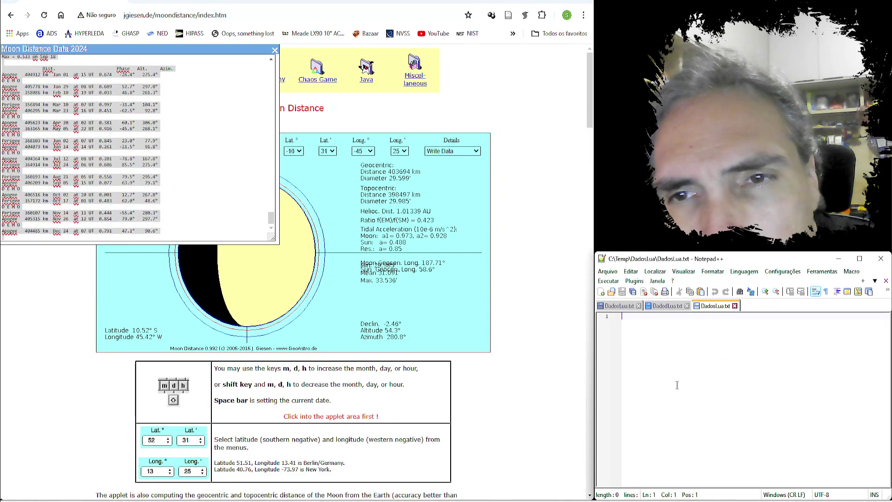
{"action": "key", "text": "ctrl+v"}
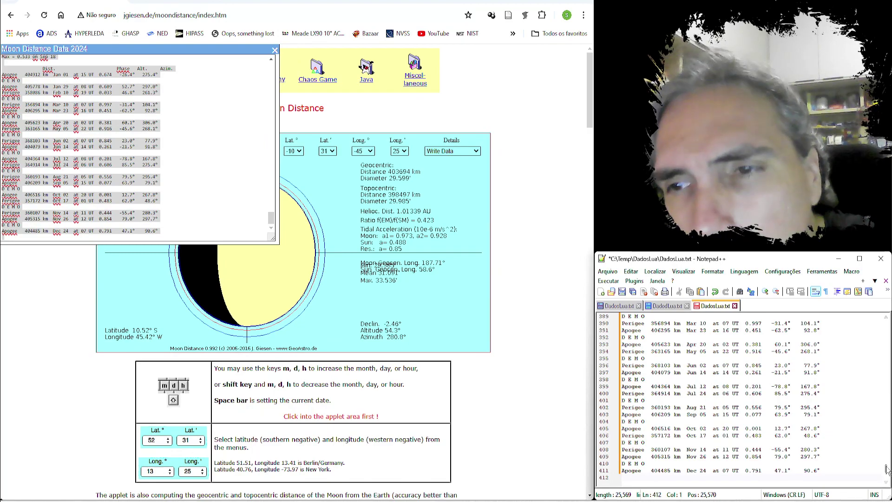
Delete everything after the Dec 31 record in DadosLua.txt, including the summary, the apogee/perigee table and the trailing empty line.
{"action": "left_click_drag", "start_coordinate": [886, 472], "coordinate": [883, 482]}
{"action": "scroll", "coordinate": [740, 440], "scroll_direction": "up", "scroll_amount": 6}
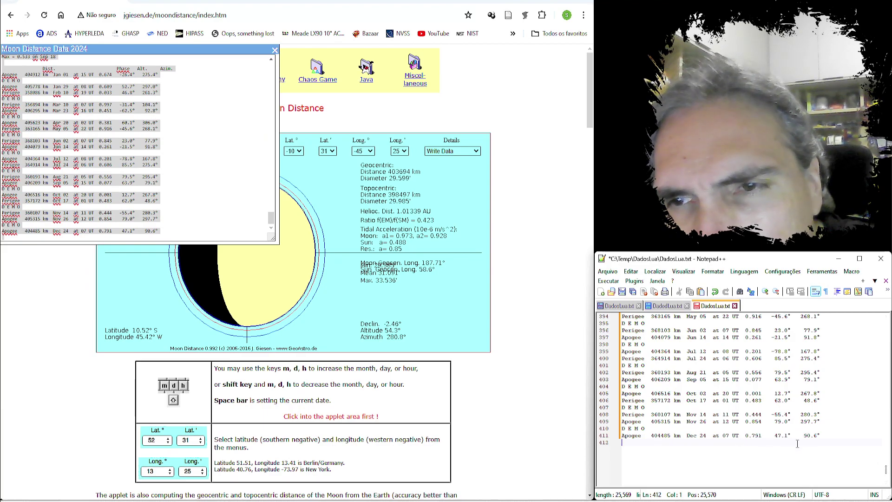
{"action": "scroll", "coordinate": [798, 429], "scroll_direction": "up", "scroll_amount": 5}
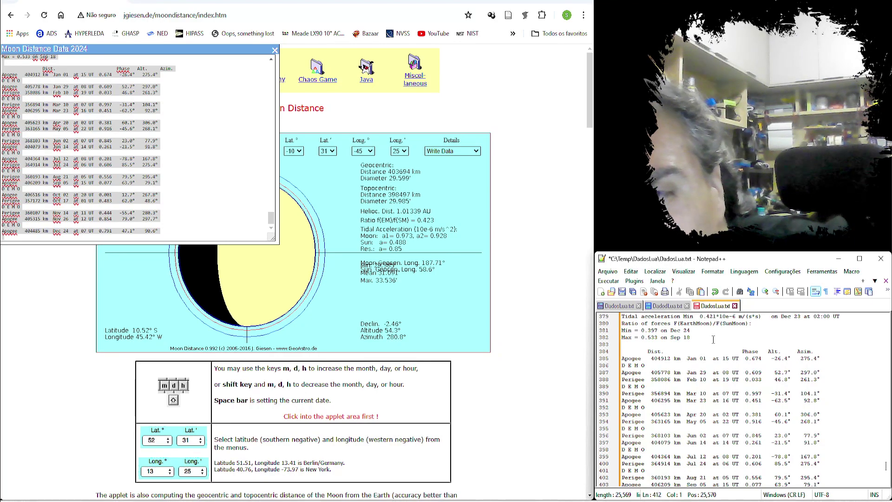
{"action": "scroll", "coordinate": [651, 332], "scroll_direction": "up", "scroll_amount": 2}
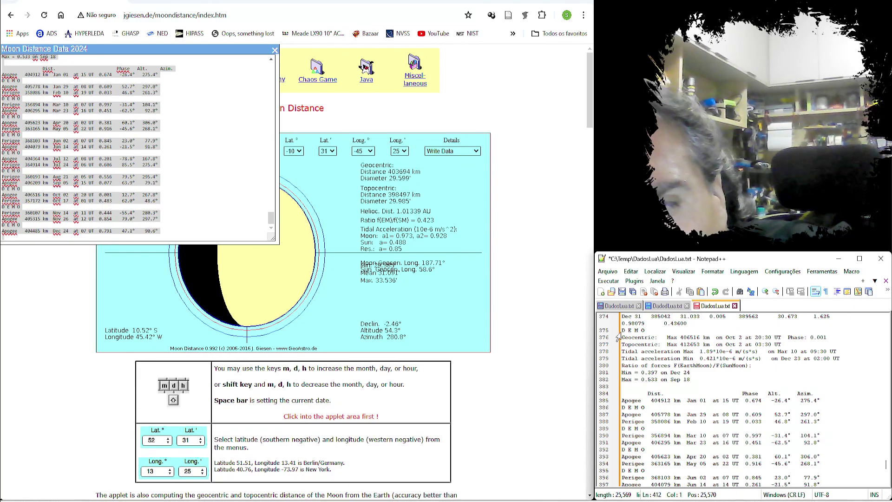
{"action": "left_click", "coordinate": [622, 330], "text": "shift"}
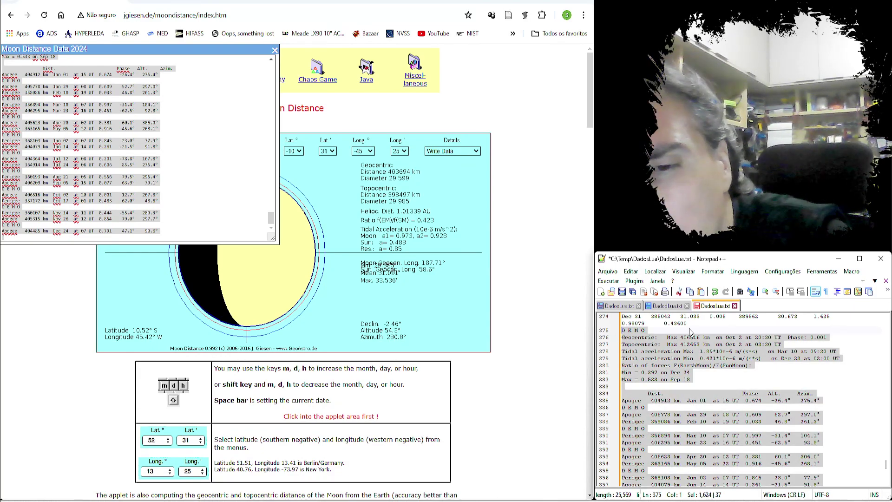
{"action": "key", "text": "Delete"}
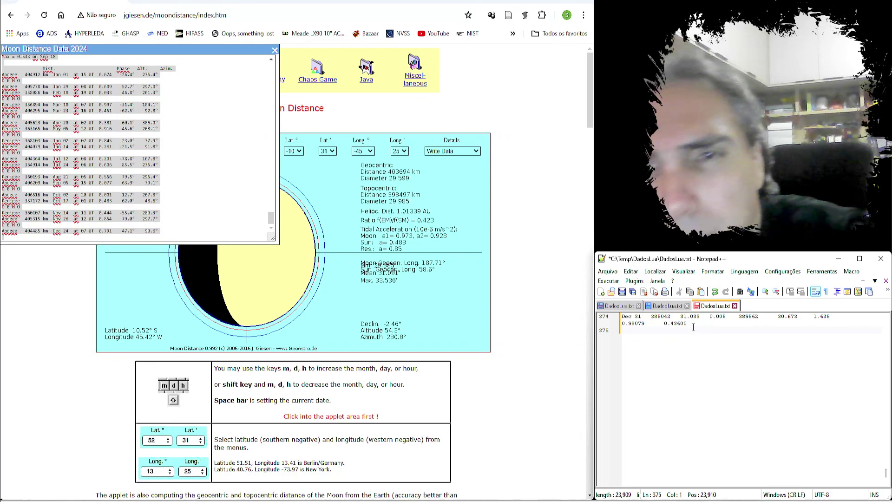
{"action": "key", "text": "BackSpace"}
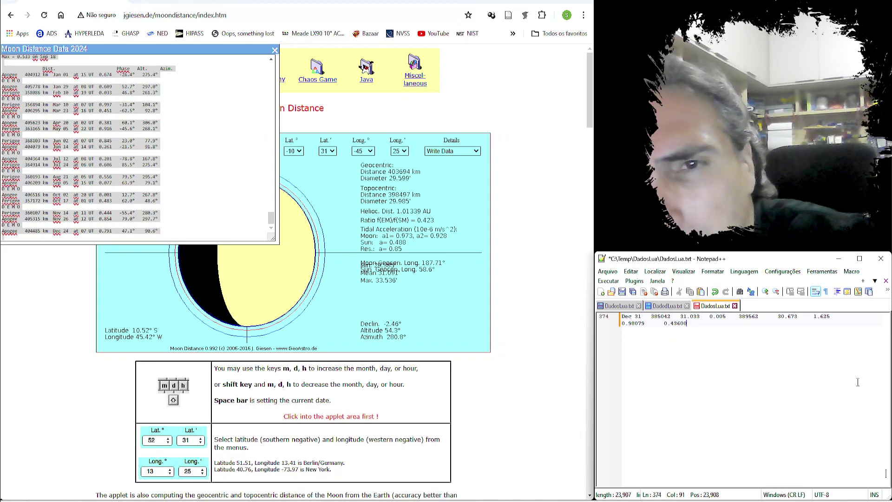
Delete the header lines at the start of the file so the data begins with the Jan 02 record.
{"action": "left_click_drag", "start_coordinate": [883, 481], "coordinate": [877, 327]}
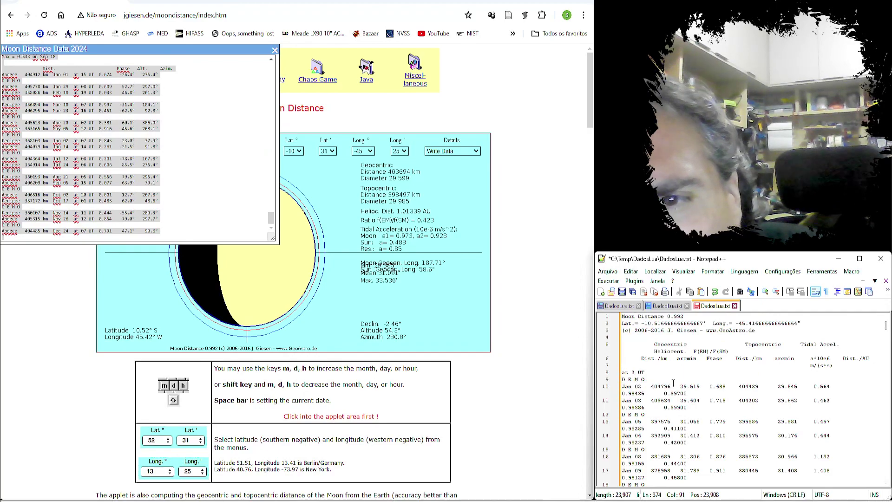
{"action": "left_click_drag", "start_coordinate": [674, 381], "coordinate": [622, 316]}
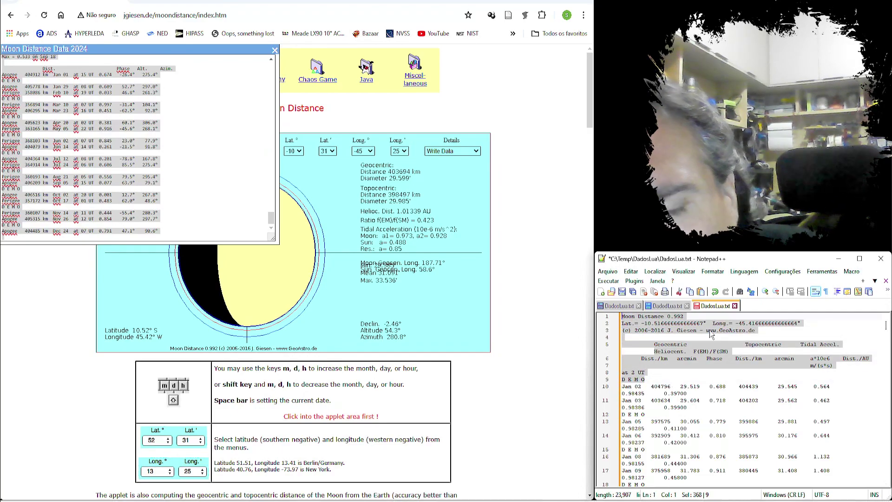
{"action": "key", "text": "Delete"}
{"action": "key", "text": "Delete"}
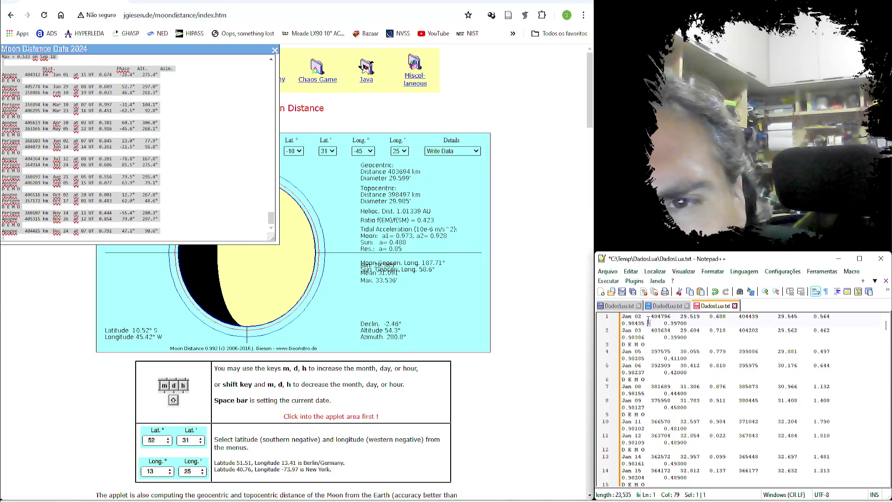
Widen the editor window, replace every three-space gap with a tab using the extended search mode, and save DadosLua.txt.
{"action": "left_click_drag", "start_coordinate": [651, 320], "coordinate": [641, 317]}
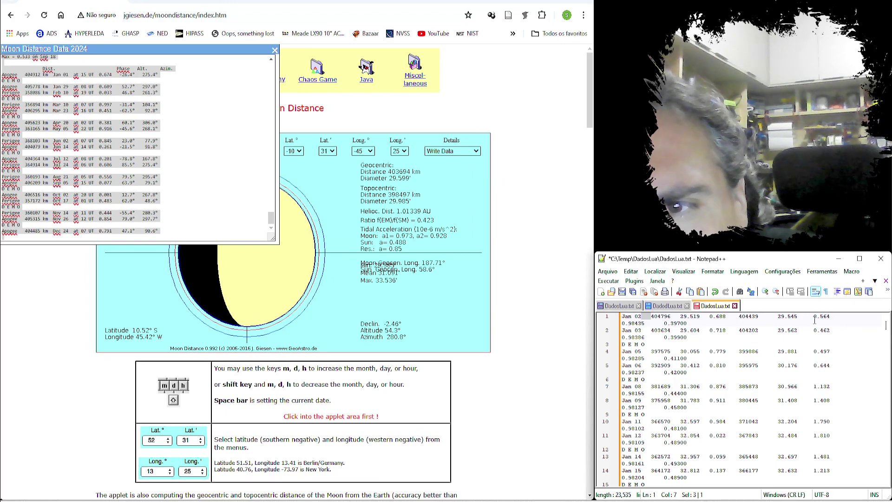
{"action": "key", "text": "alt+Tab"}
{"action": "left_click_drag", "start_coordinate": [598, 348], "coordinate": [471, 345]}
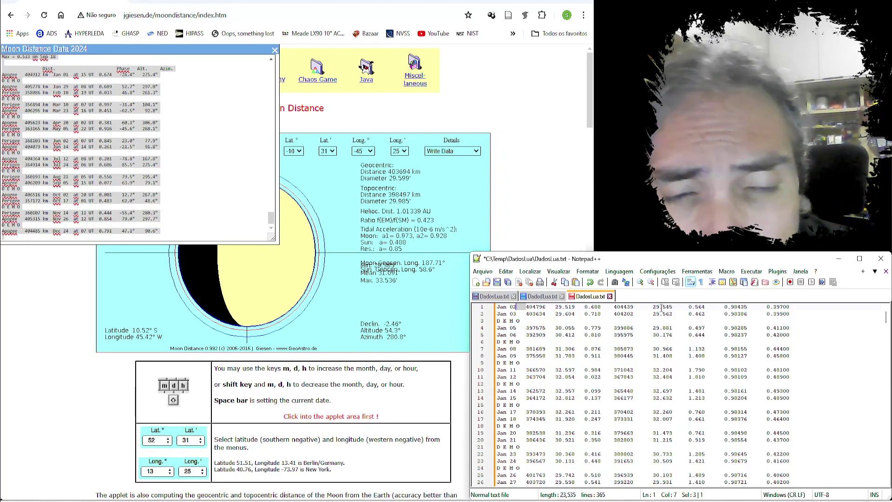
{"action": "key", "text": "ctrl+h"}
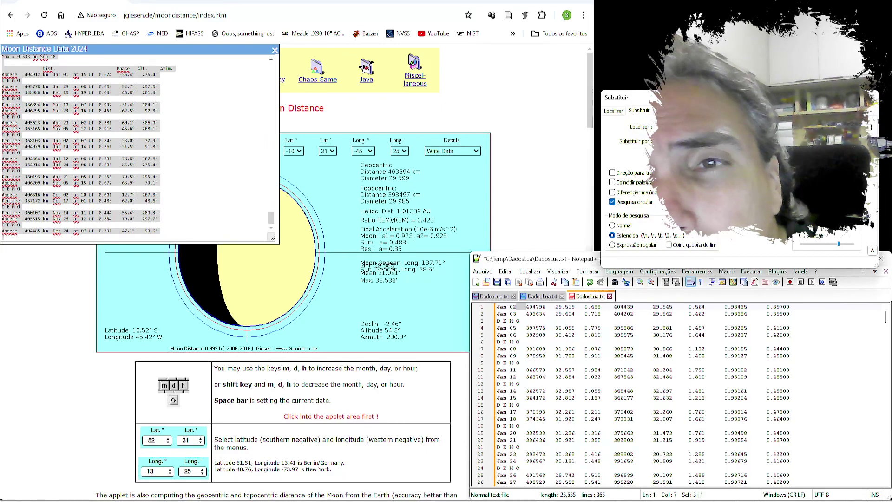
{"action": "key", "text": "alt+a"}
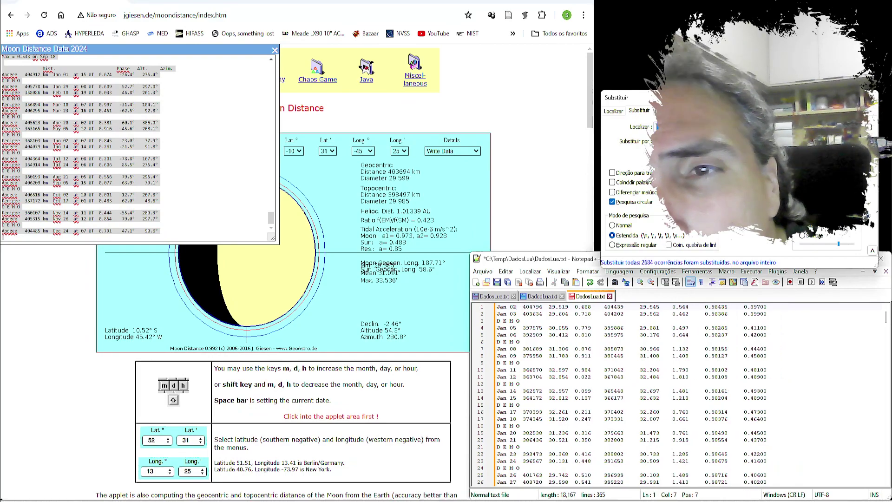
{"action": "key", "text": "Escape"}
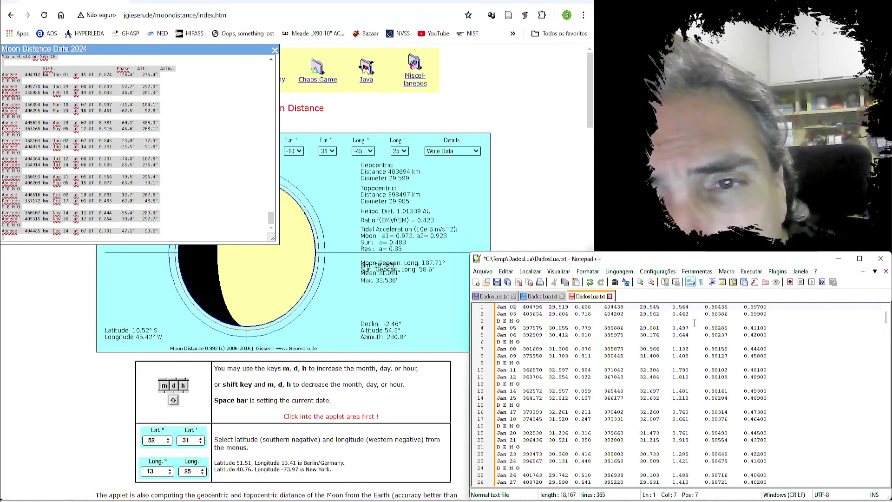
{"action": "key", "text": "ctrl+s"}
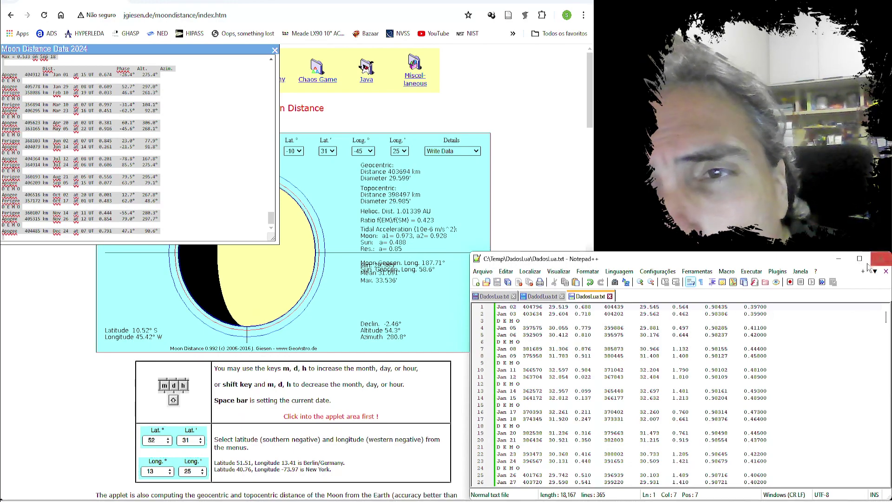
Copy the entire text of DadosLua.txt, switch to Chrome and create a blank spreadsheet in Google Sheets.
{"action": "key", "text": "ctrl+a"}
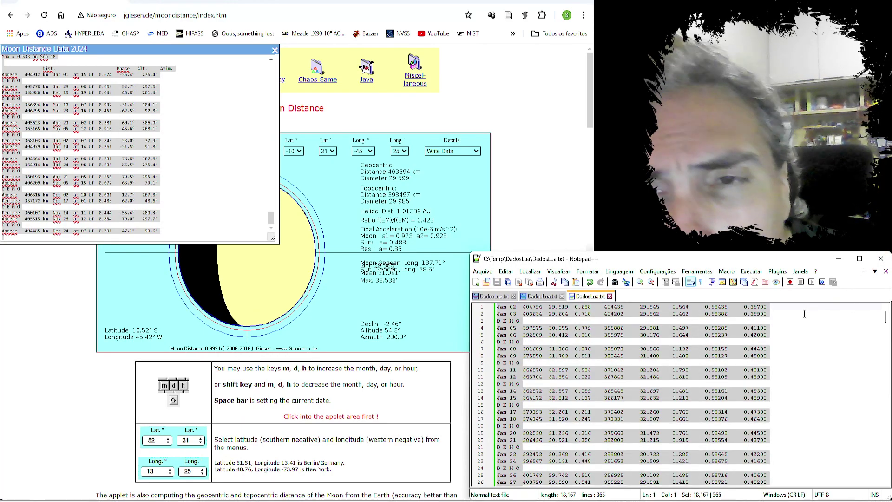
{"action": "left_click", "coordinate": [139, 4]}
{"action": "left_click", "coordinate": [140, 4]}
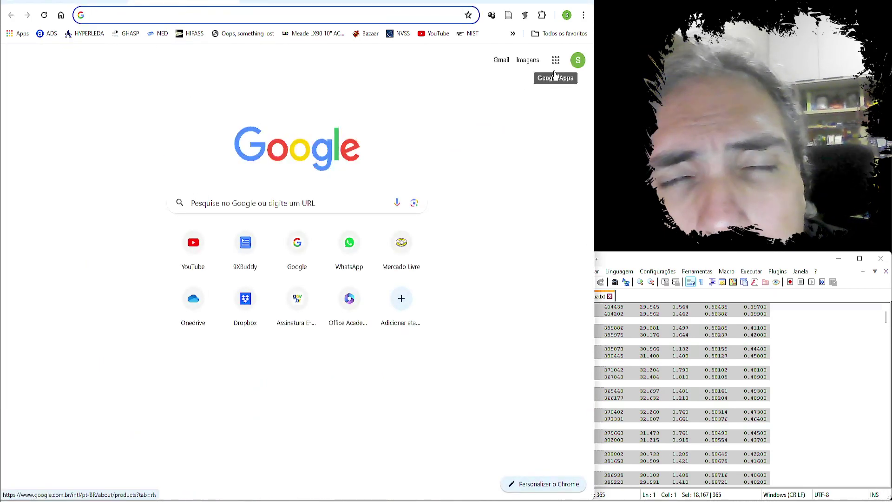
{"action": "left_click", "coordinate": [555, 73]}
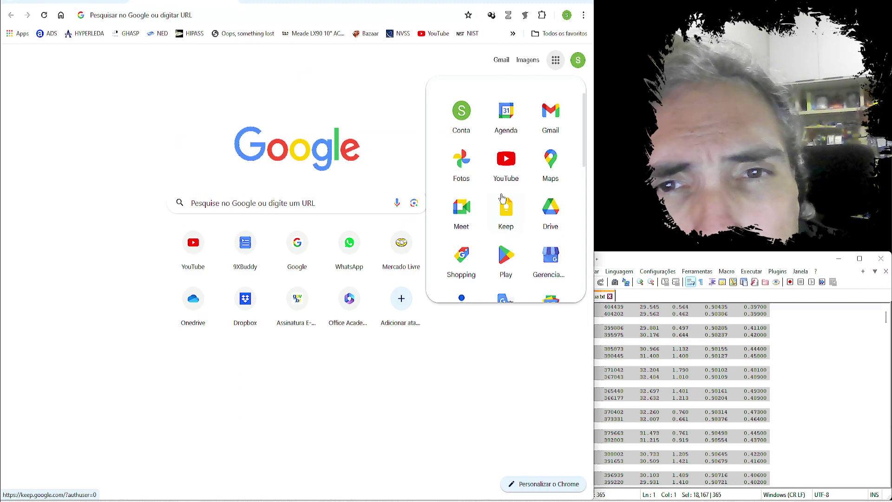
{"action": "scroll", "coordinate": [502, 199], "scroll_direction": "down", "scroll_amount": 4}
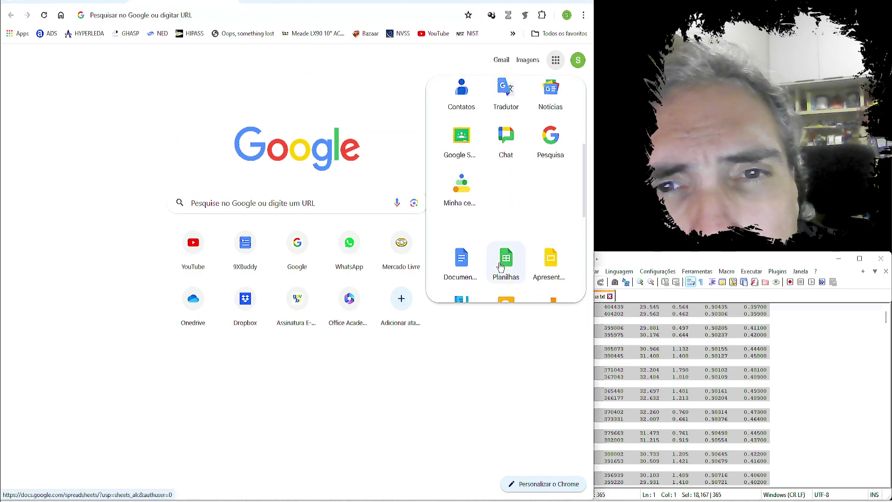
{"action": "left_click", "coordinate": [500, 267]}
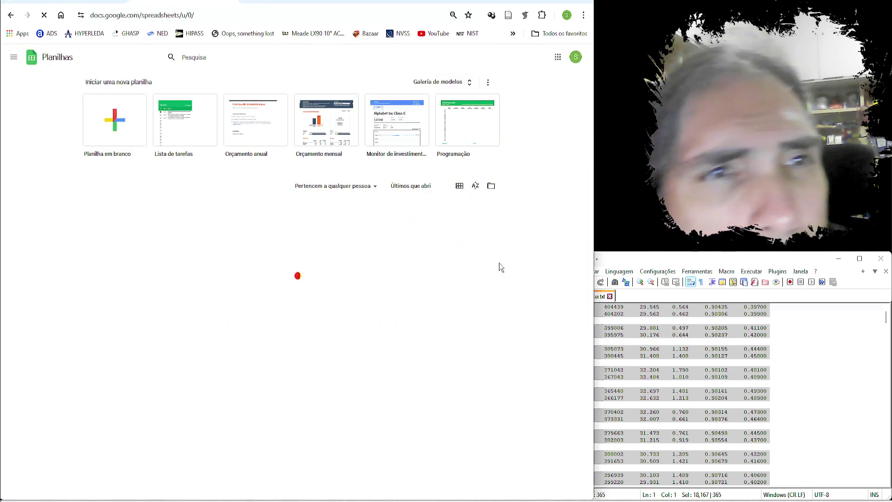
{"action": "left_click", "coordinate": [131, 138]}
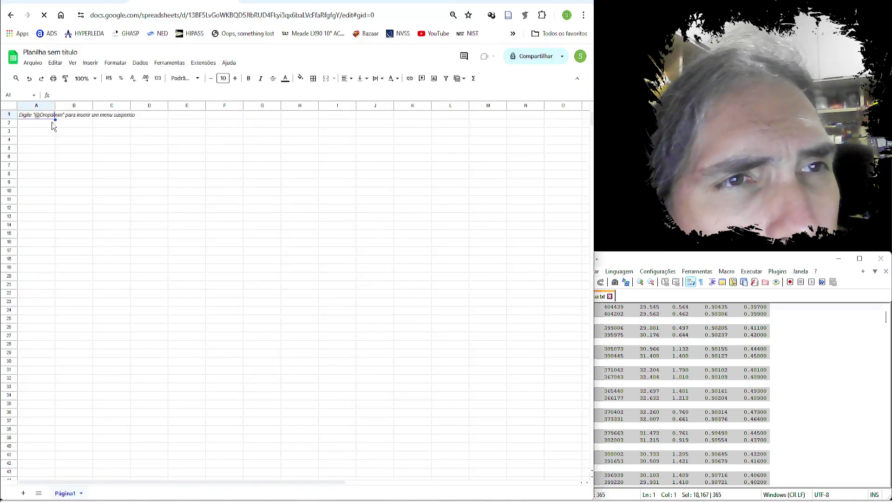
Try pasting the copied Moon data into the sheet from cell A2 and clear the pasted cells.
{"action": "left_click", "coordinate": [46, 124]}
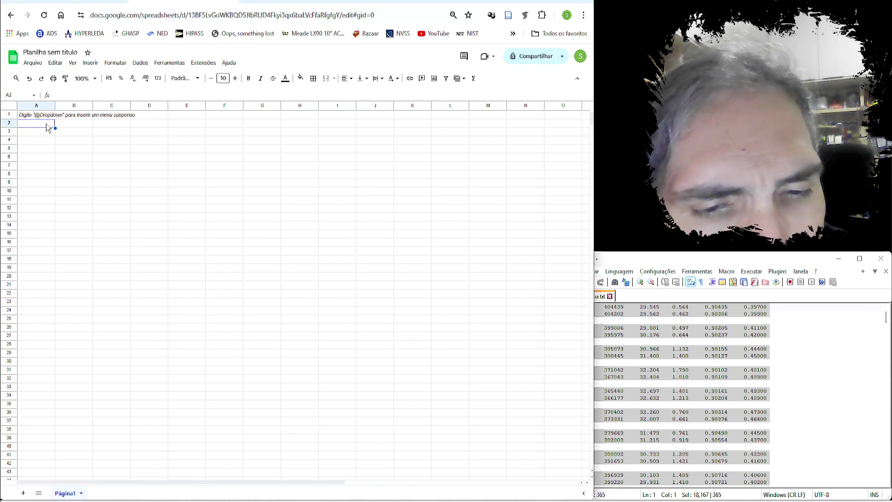
{"action": "key", "text": "ctrl+v"}
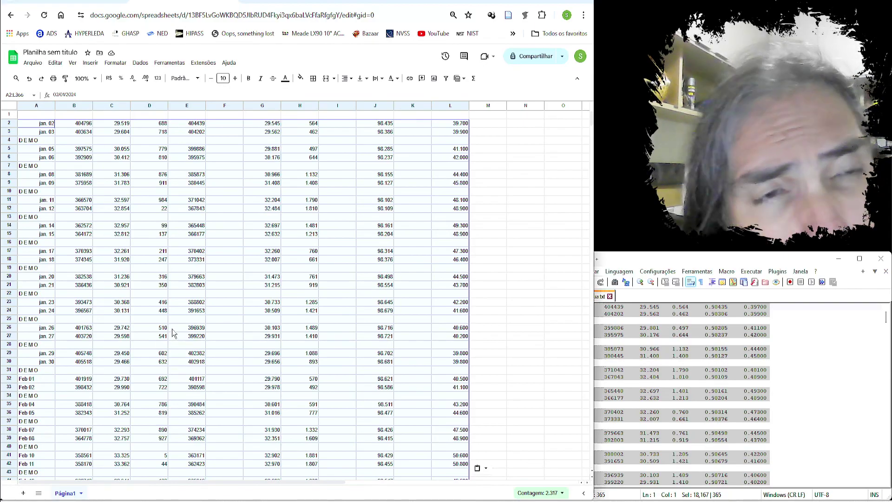
{"action": "key", "text": "Delete"}
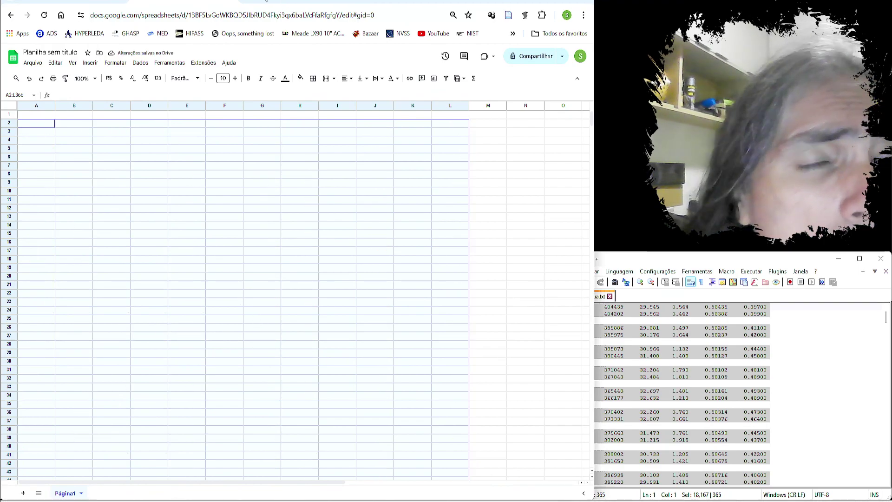
Set the spreadsheet's locale to Estados Unidos and save the settings.
{"action": "left_click", "coordinate": [33, 63]}
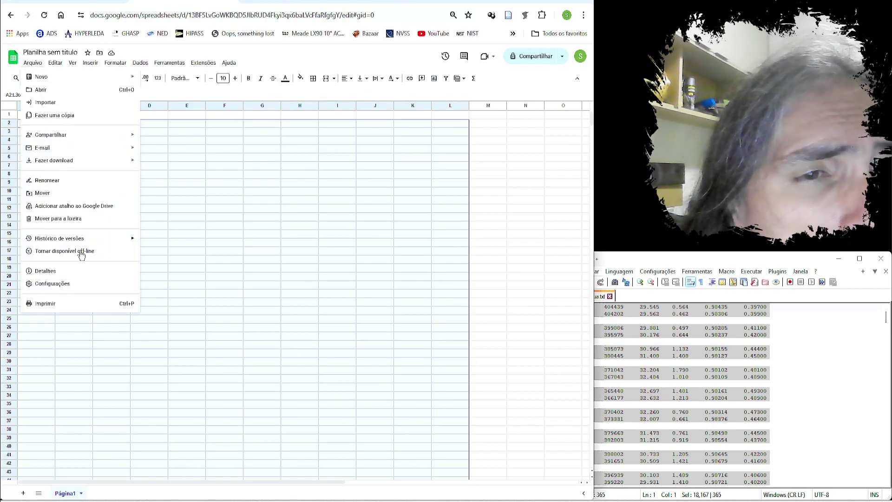
{"action": "left_click", "coordinate": [66, 284]}
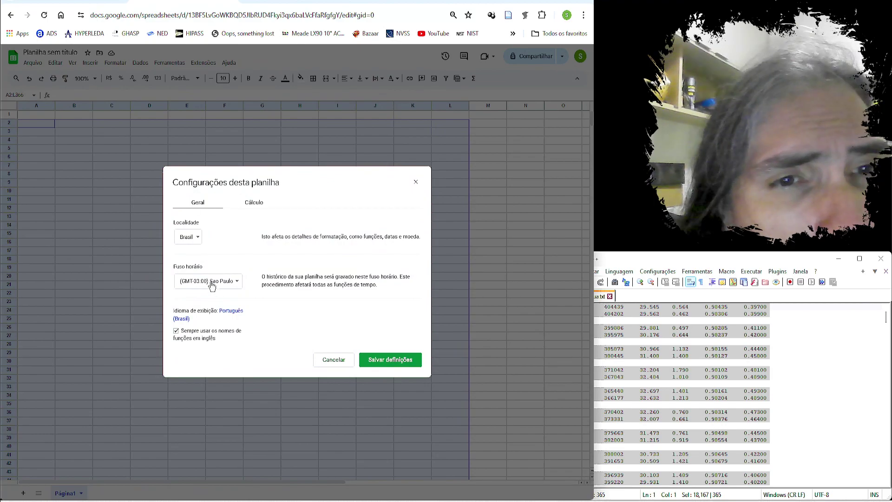
{"action": "left_click", "coordinate": [194, 239]}
{"action": "left_click_drag", "start_coordinate": [270, 230], "coordinate": [270, 234]}
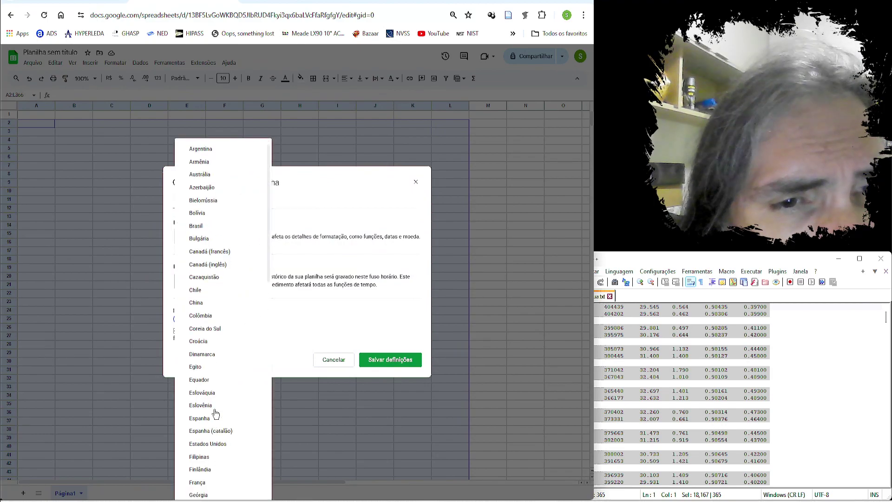
{"action": "left_click", "coordinate": [224, 443]}
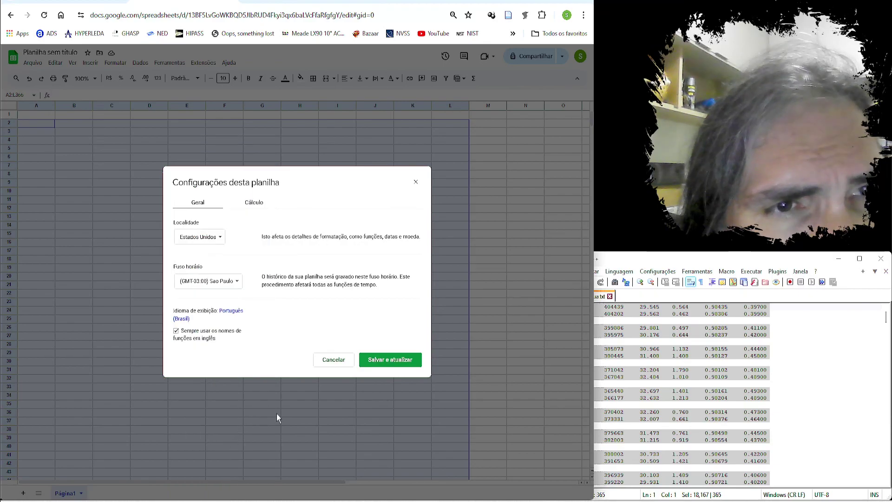
{"action": "left_click", "coordinate": [391, 361]}
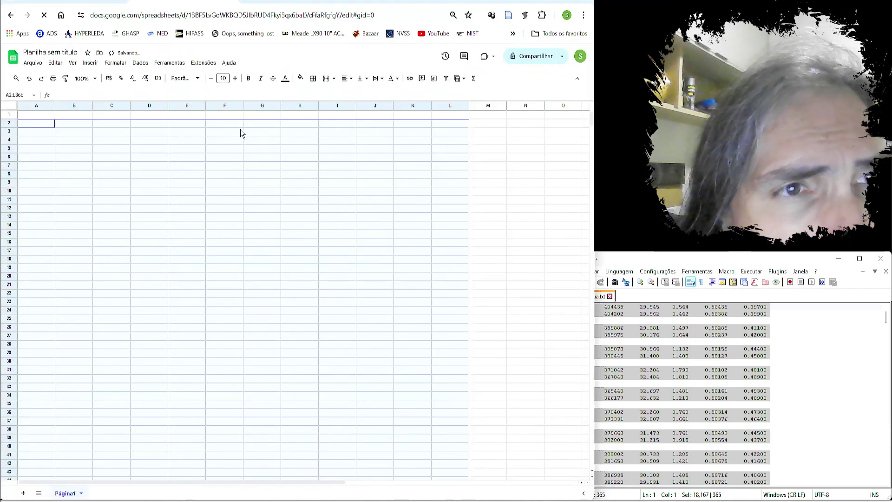
Paste the full DadosLua.txt data into the reloaded spreadsheet starting at cell A2.
{"action": "left_click", "coordinate": [747, 261]}
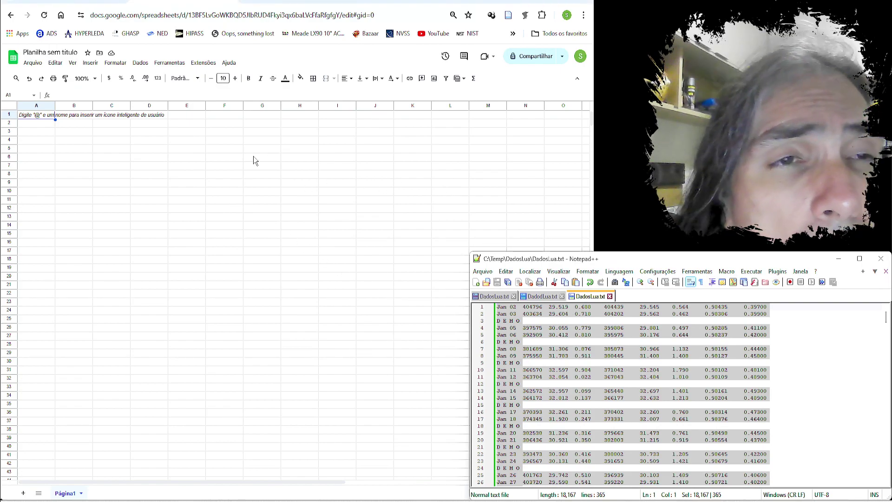
{"action": "left_click", "coordinate": [34, 124]}
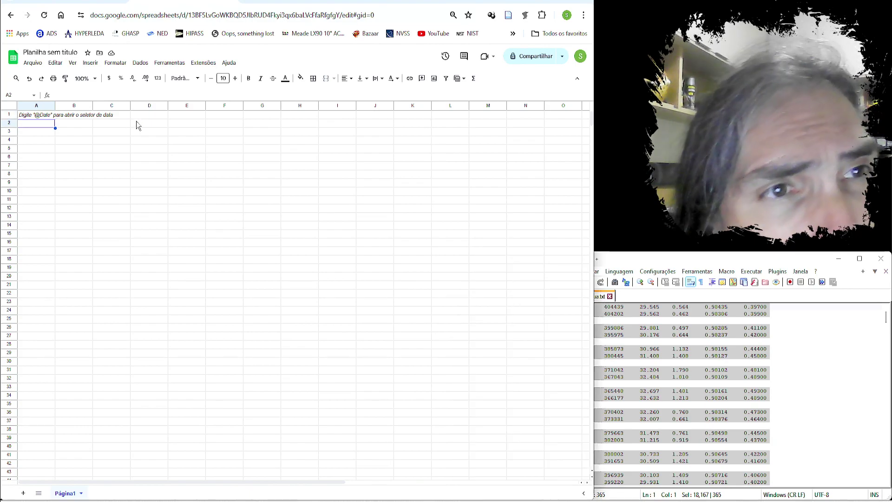
{"action": "key", "text": "ctrl+v"}
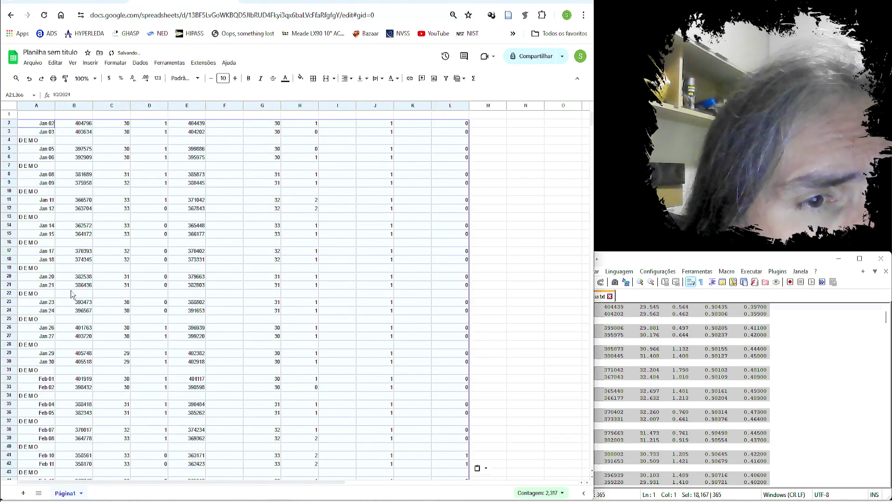